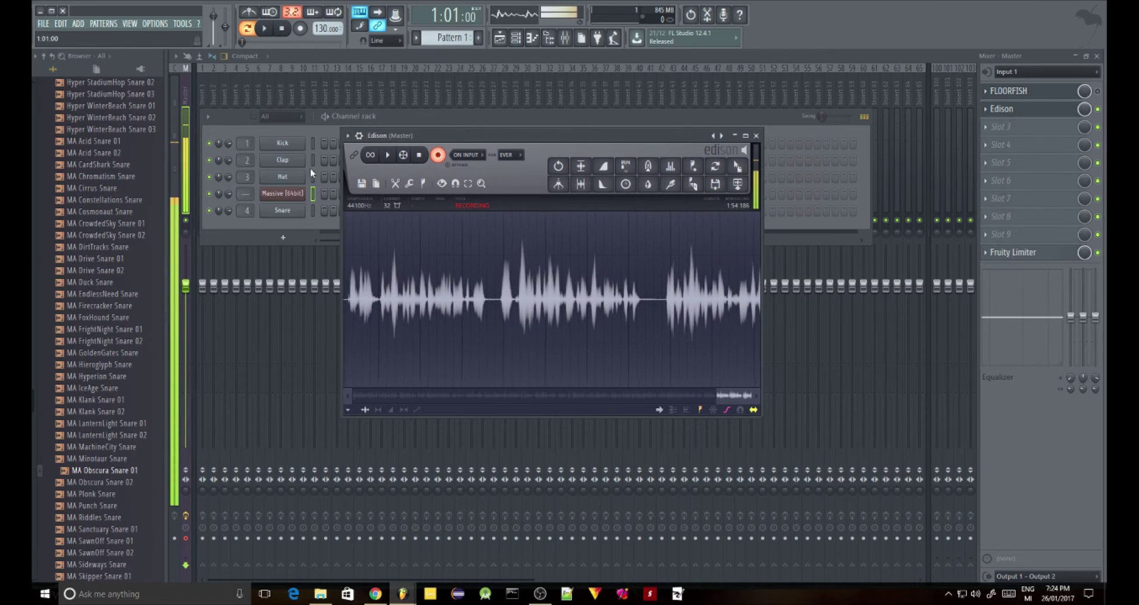
Step: Open the Massive instrument from the channel rack and display its synth view
click(301, 195)
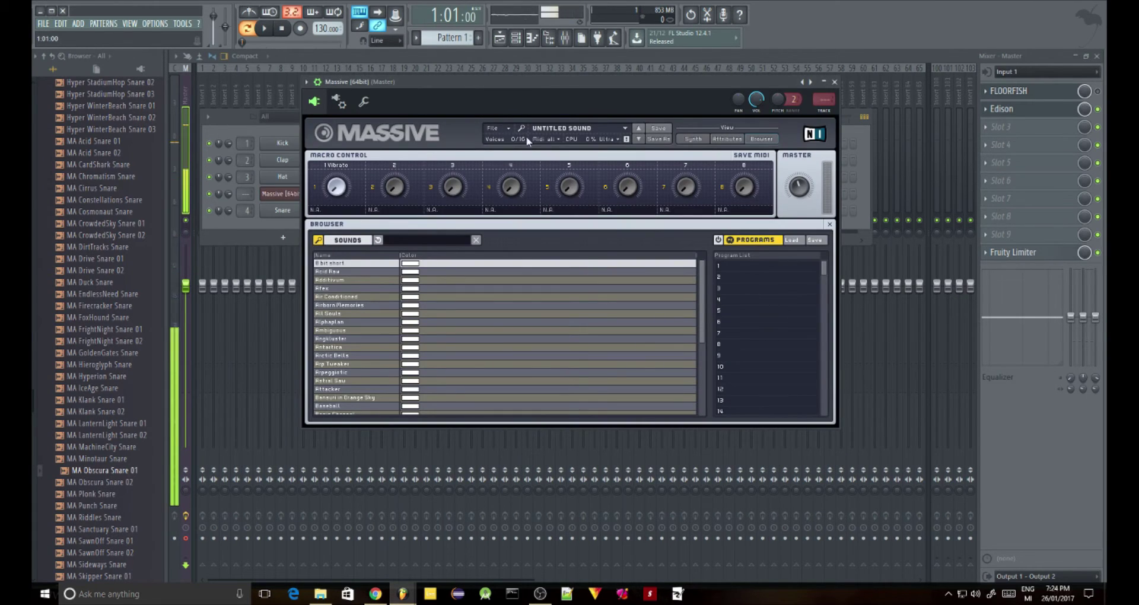
click(694, 139)
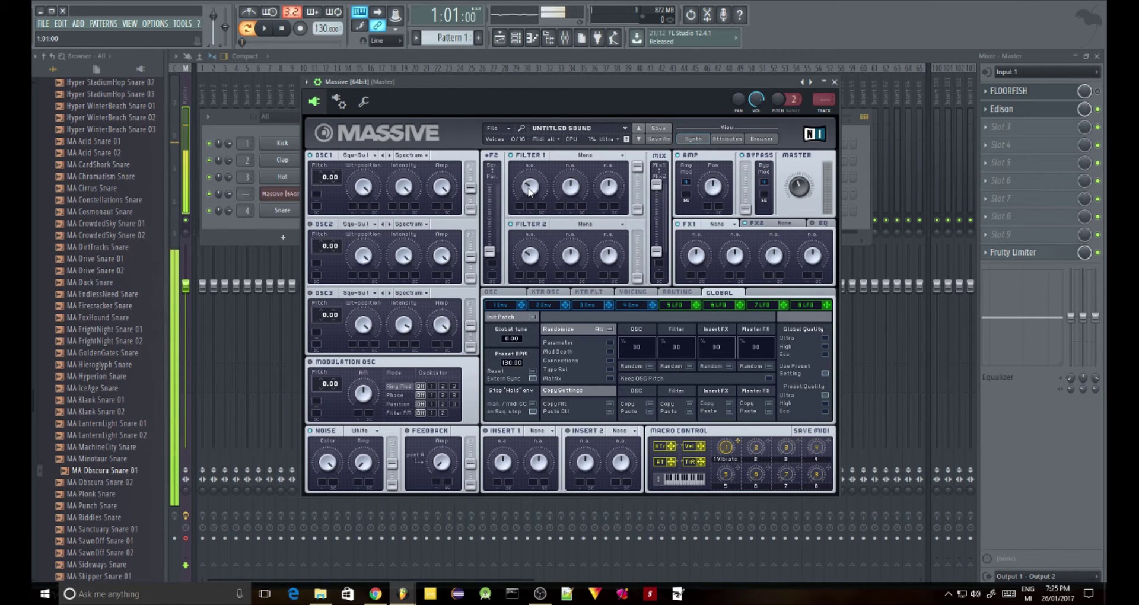
Step: Load the Smiley Face preset from the Massive Expansion Vol. 1 folder in Massive's sound browser
click(761, 140)
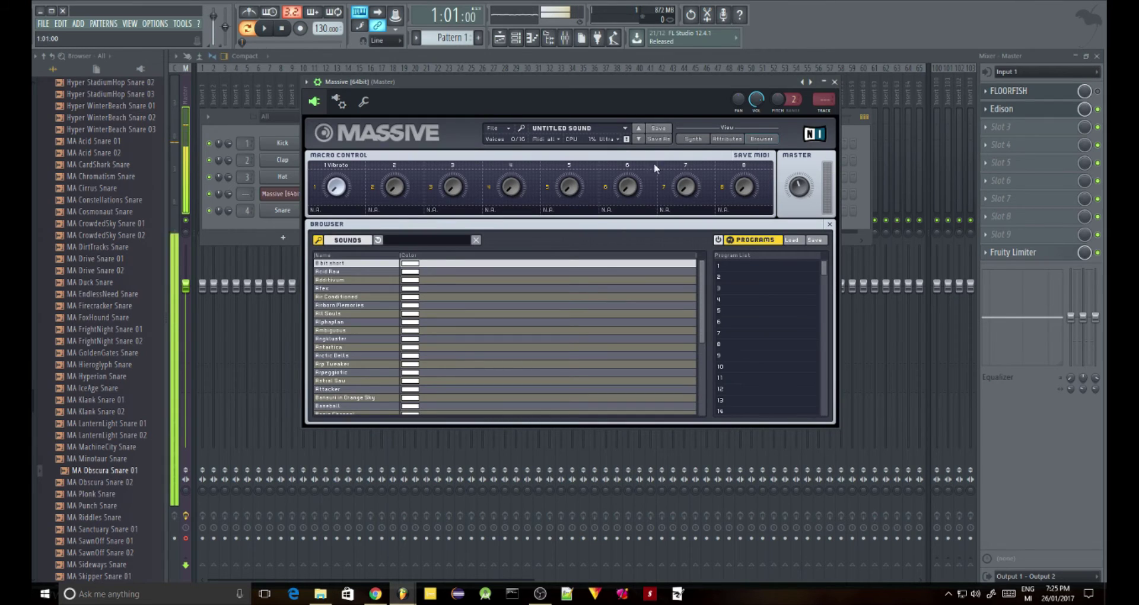
click(352, 240)
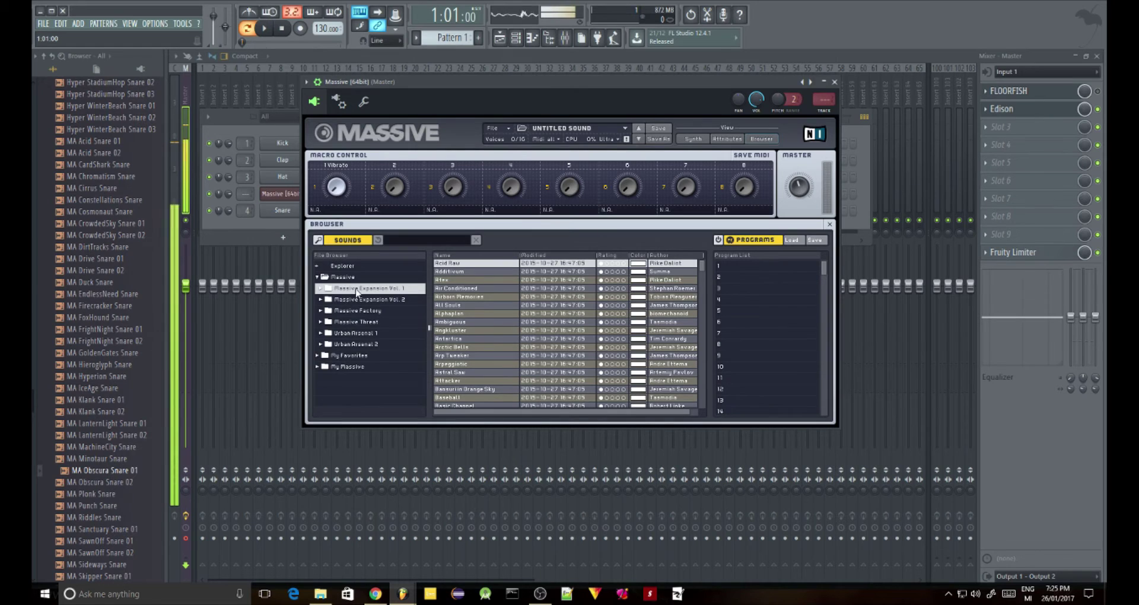
scroll(489, 290, down, 5)
scroll(543, 336, down, 8)
scroll(541, 334, down, 12)
scroll(539, 334, down, 10)
scroll(529, 327, down, 8)
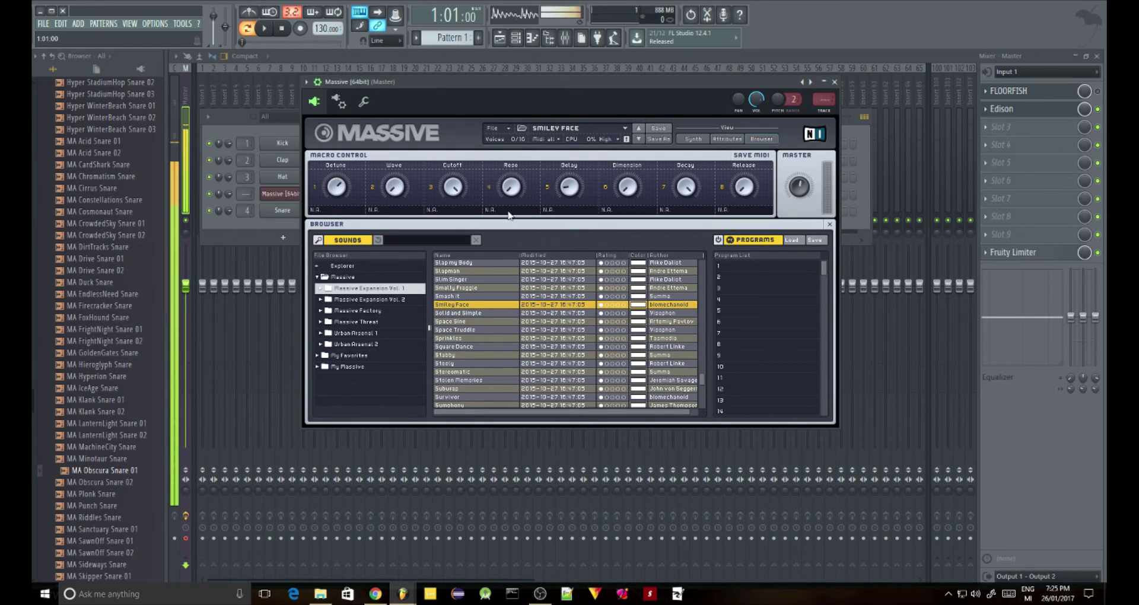
Step: In the synth view, remove the macro assignments from OSC1's Wt-position and Filter 1's Cutoff
click(695, 140)
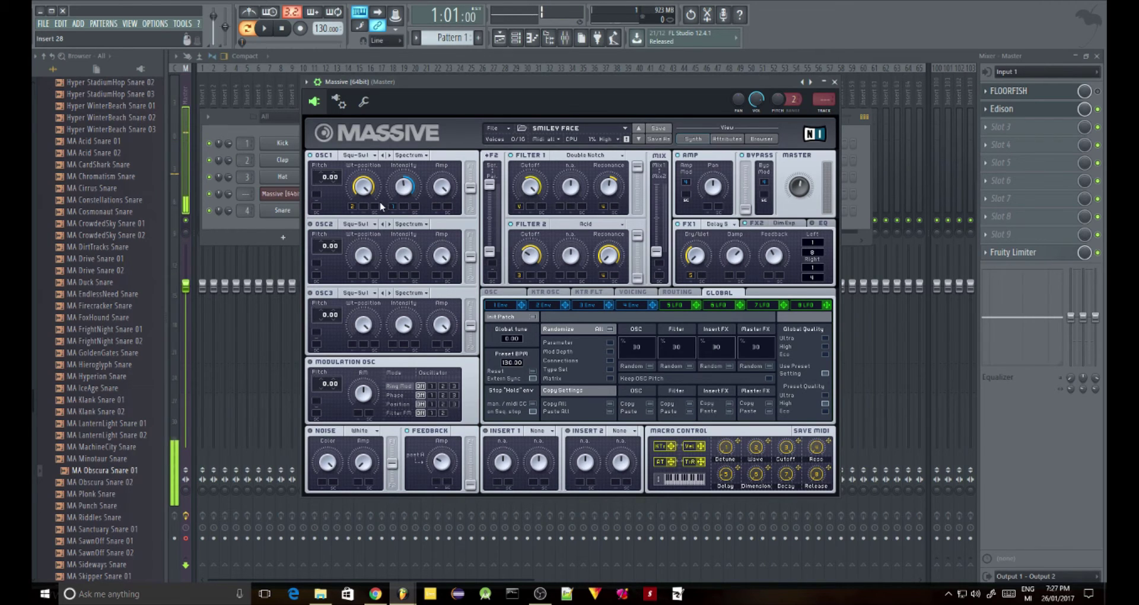
right_click(352, 211)
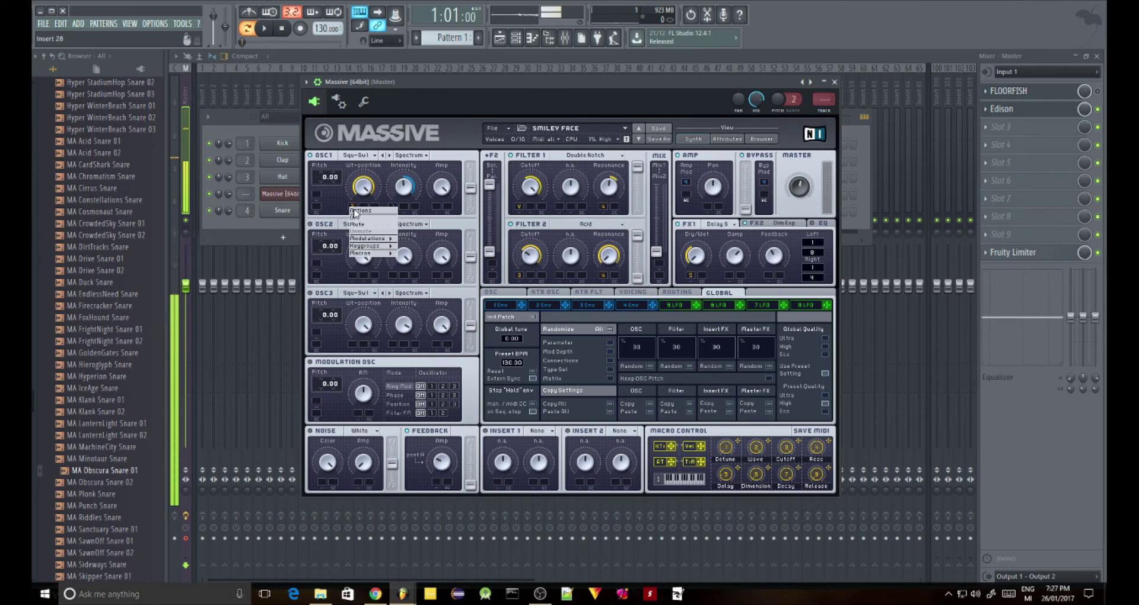
click(366, 218)
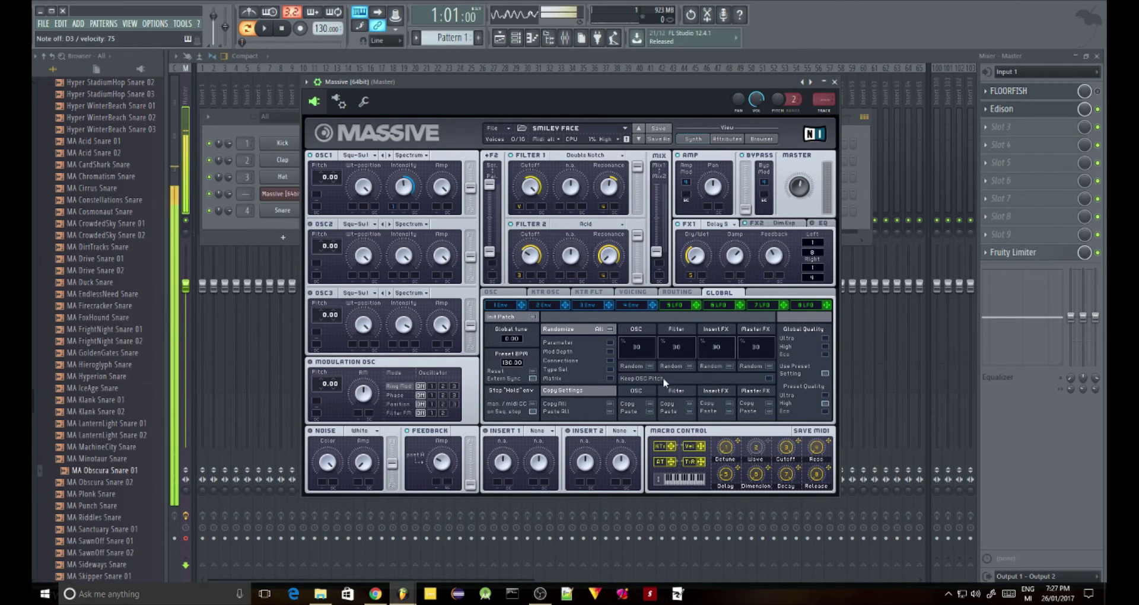
right_click(520, 209)
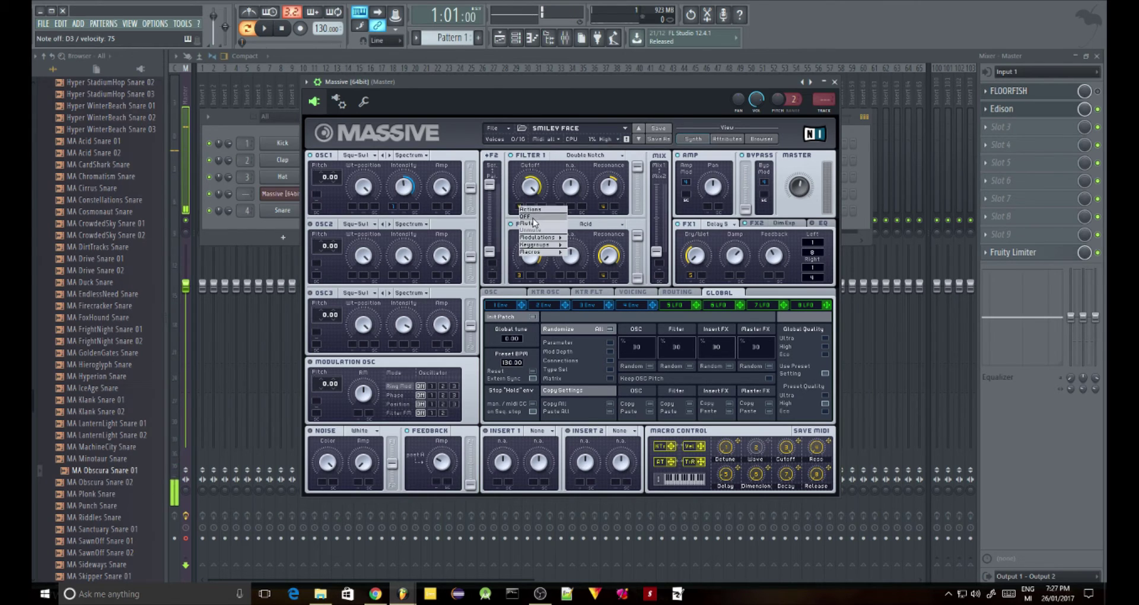
click(533, 222)
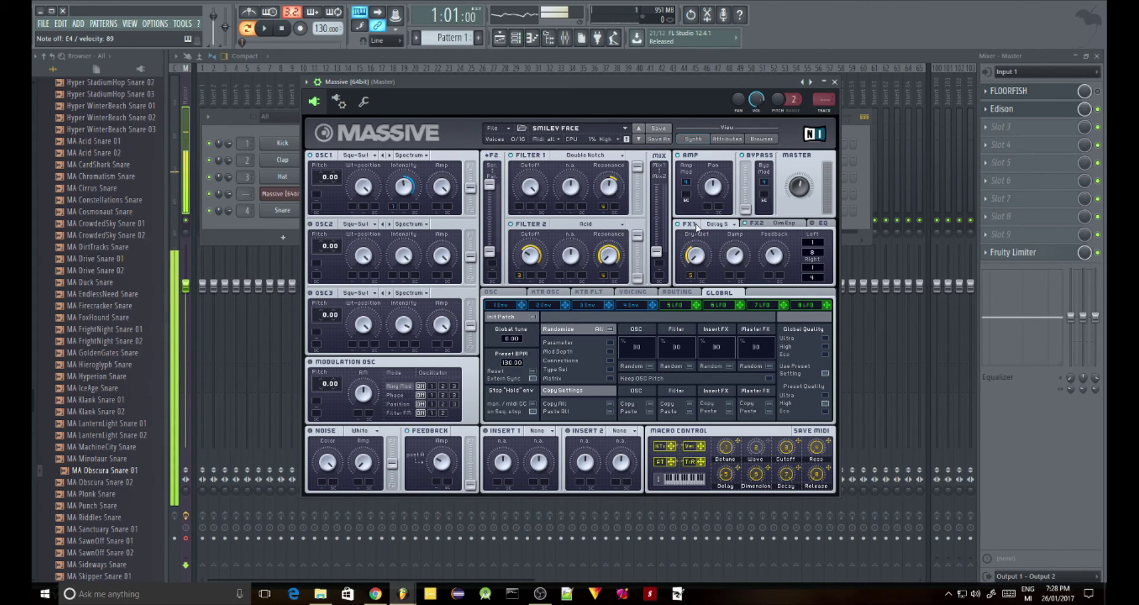
Step: Load the No Question preset from the Massive Threat folder and display it in the synth view
click(762, 140)
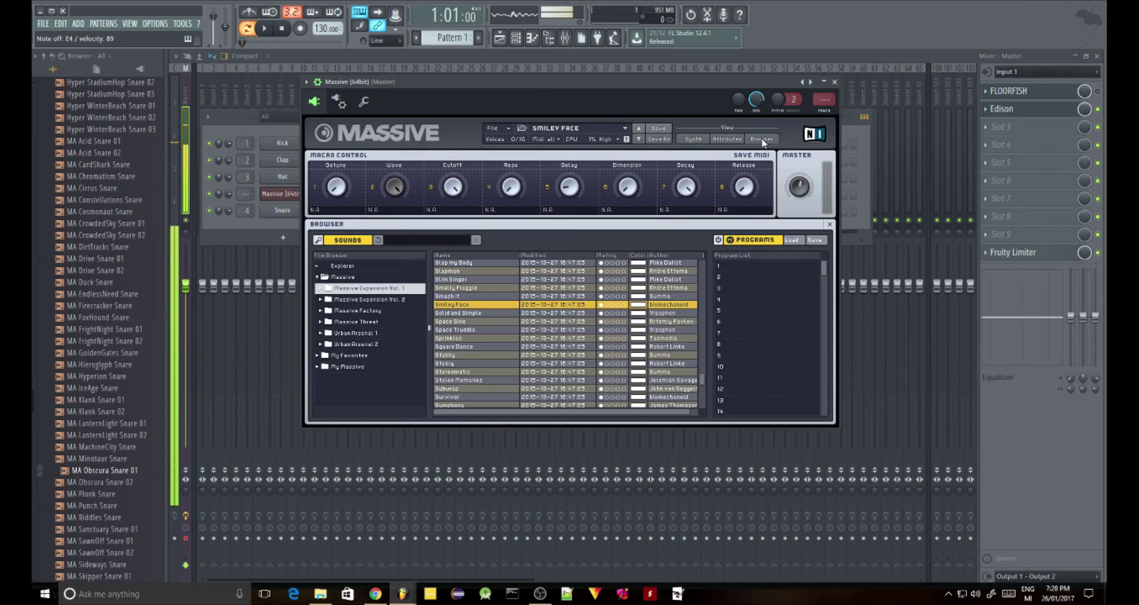
scroll(492, 322, down, 3)
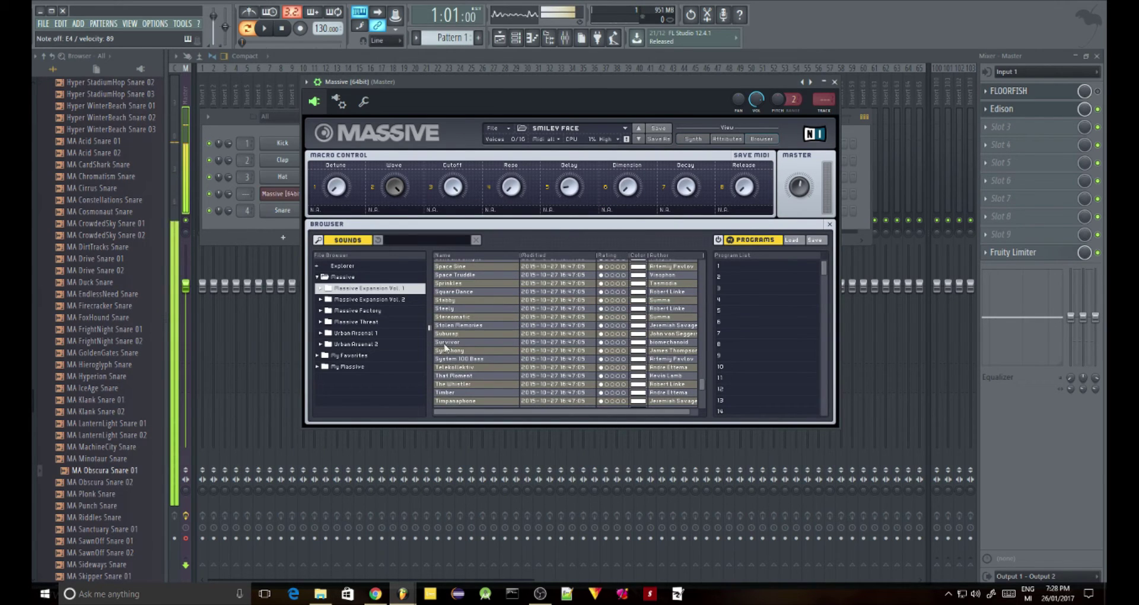
click(378, 321)
scroll(474, 316, up, 10)
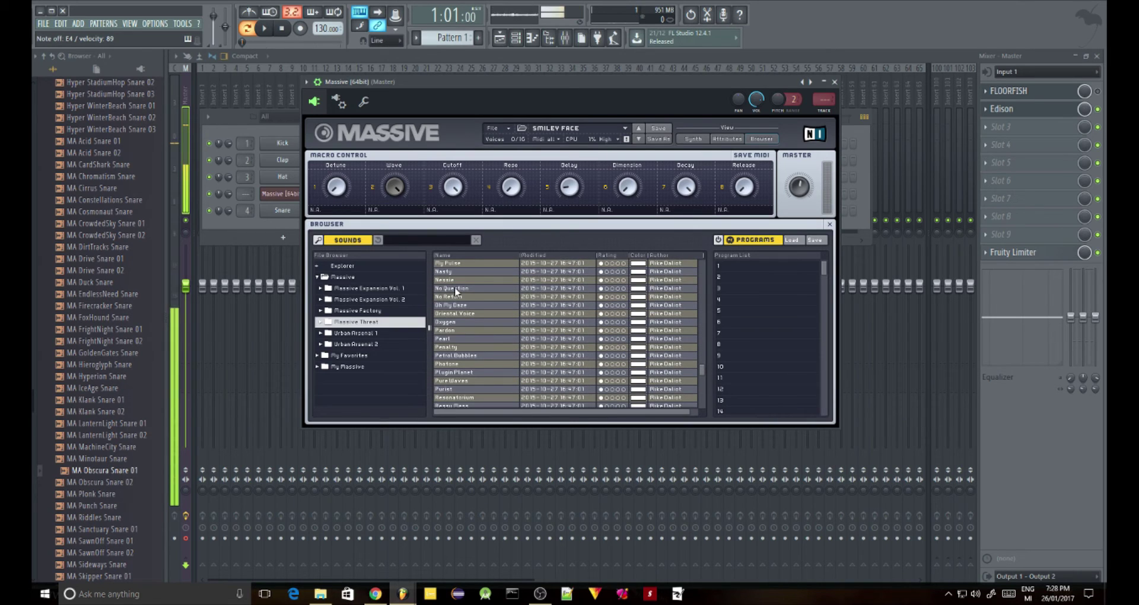
click(455, 290)
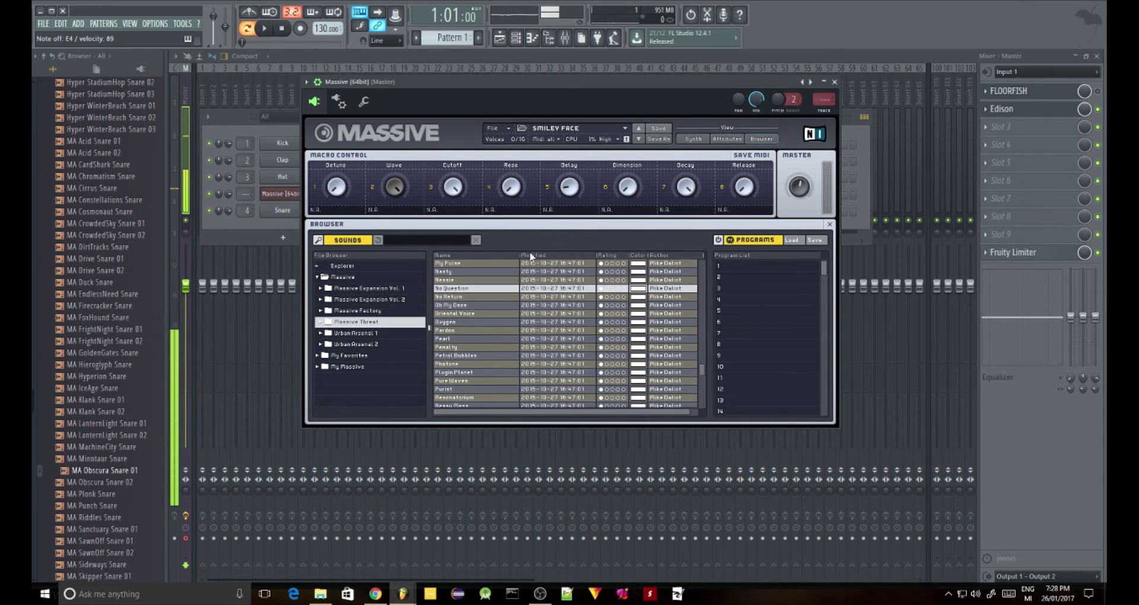
click(693, 140)
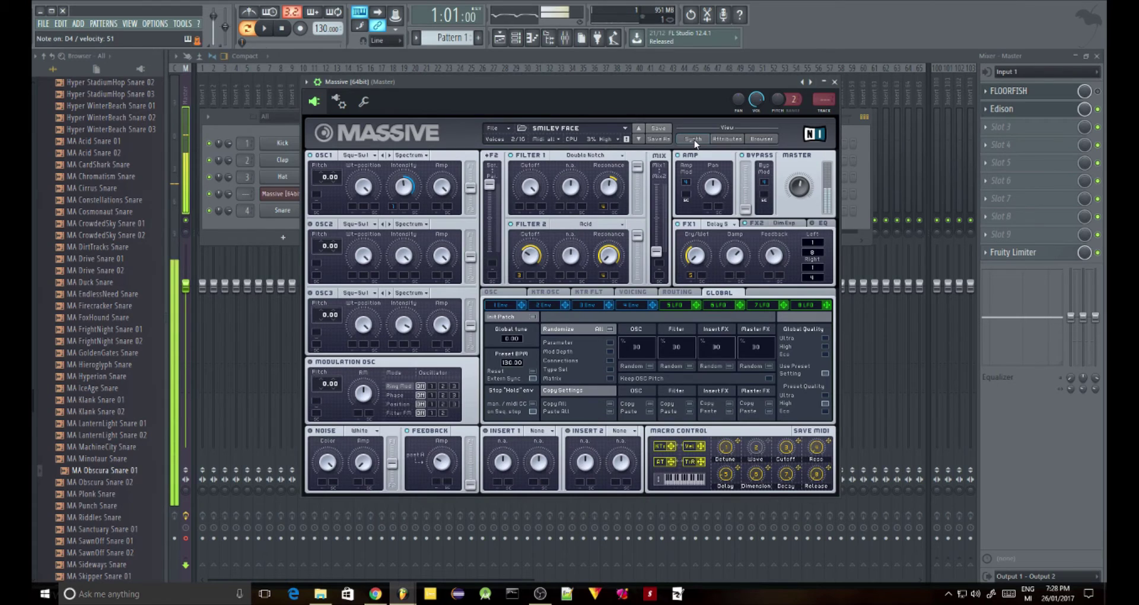
click(762, 139)
double_click(452, 289)
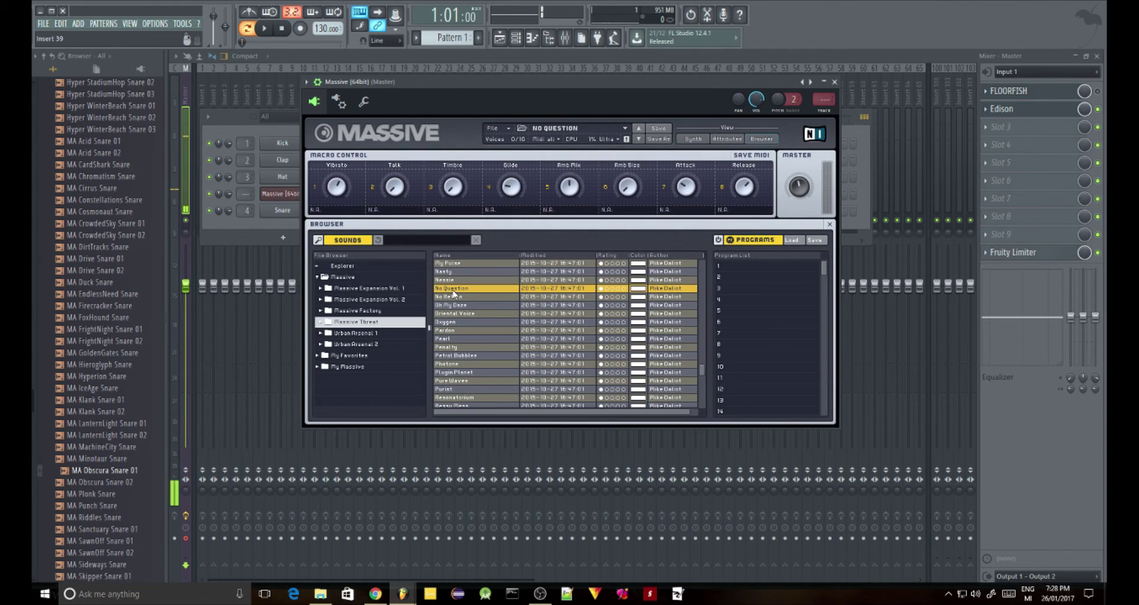
click(690, 141)
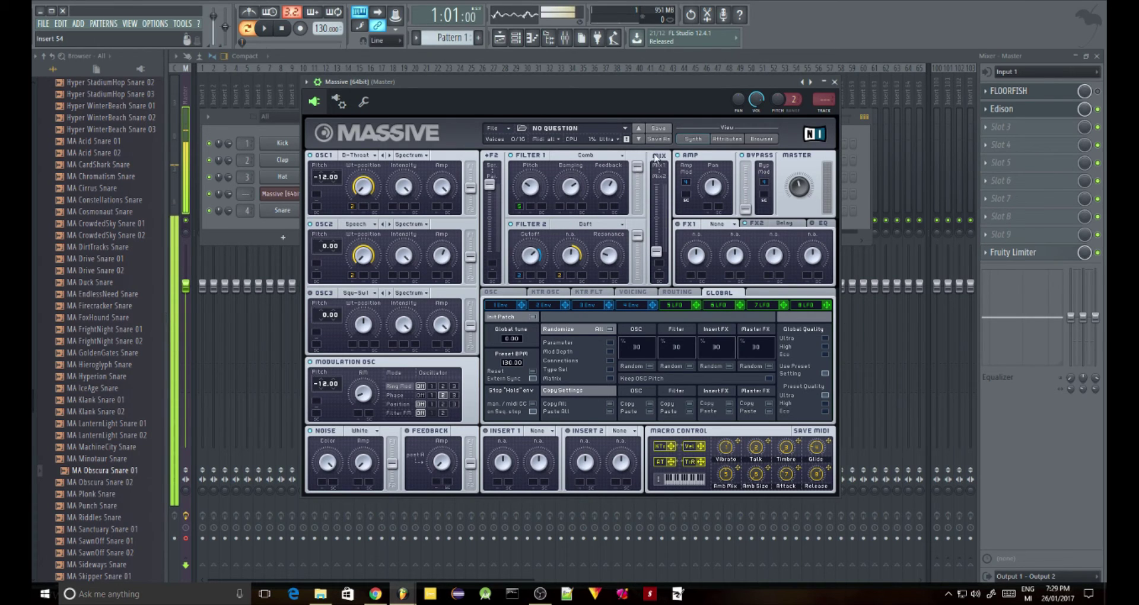
Step: Open the flower bass sound file from the Massive Presets folder
click(499, 128)
click(493, 136)
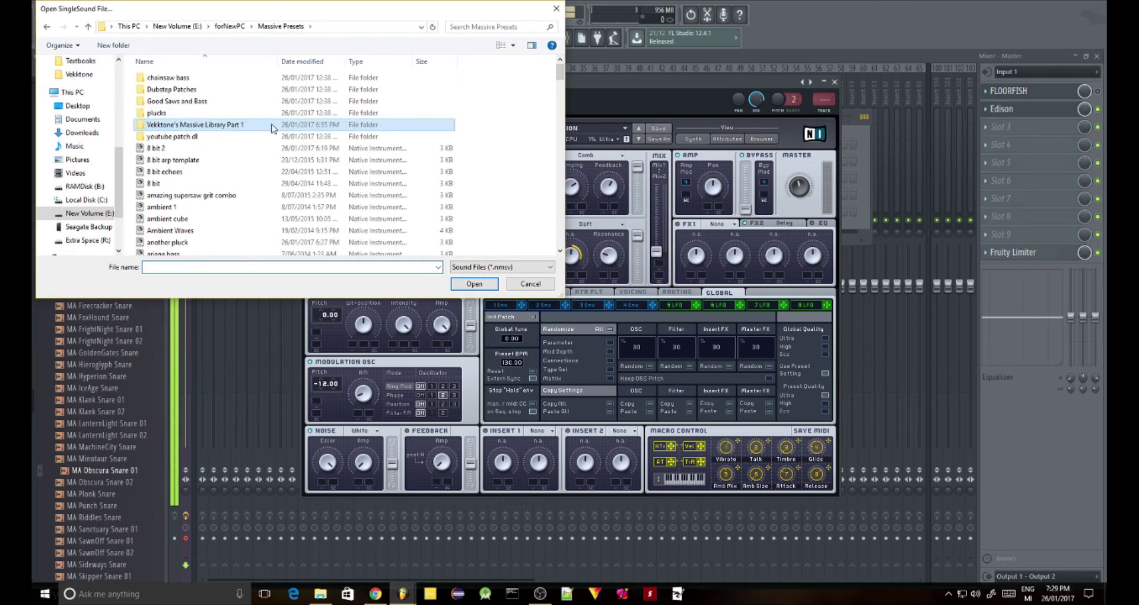
scroll(309, 157, down, 10)
scroll(309, 158, down, 15)
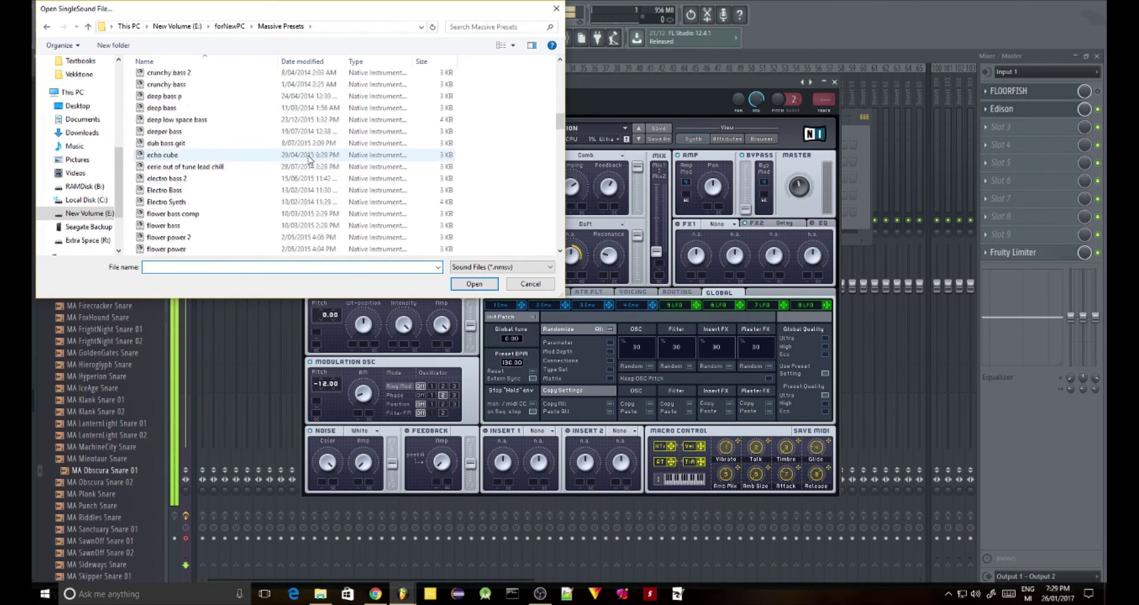
scroll(308, 159, down, 15)
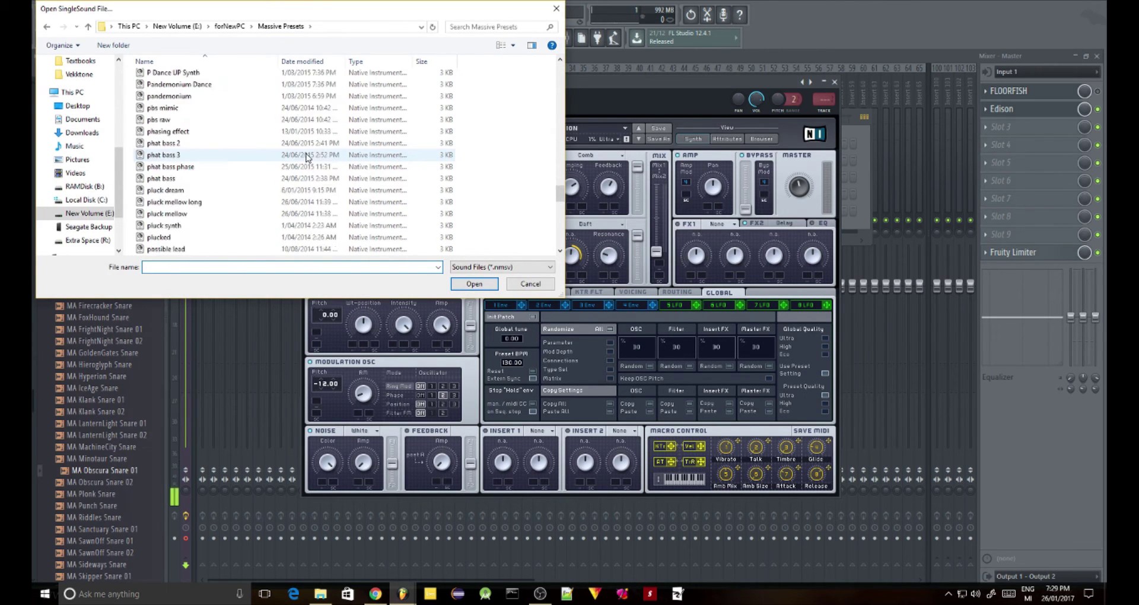
scroll(309, 168, up, 20)
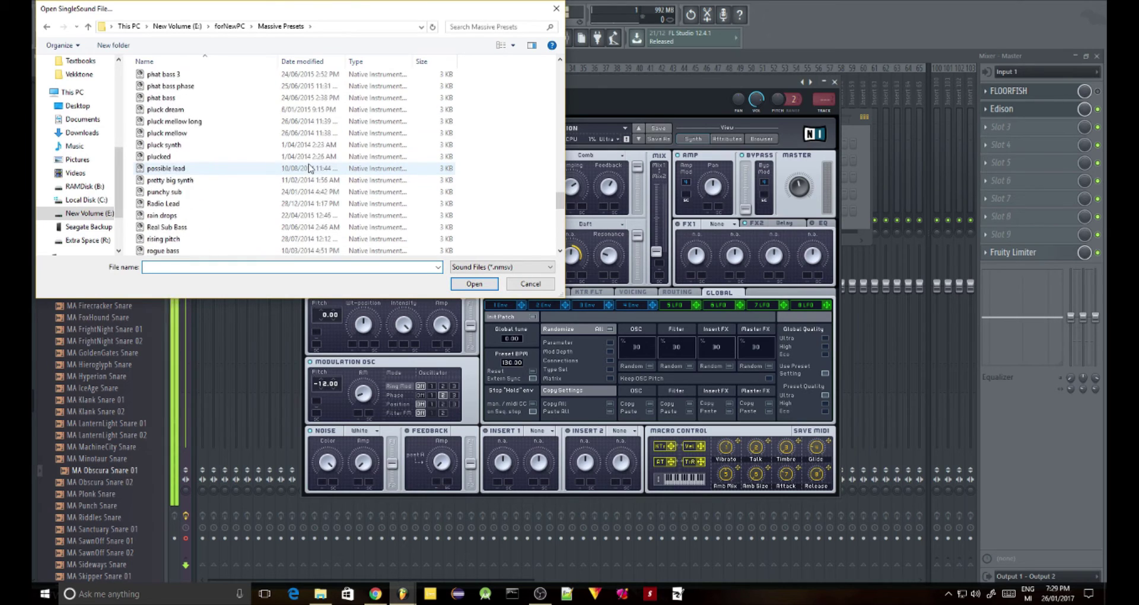
scroll(309, 169, up, 15)
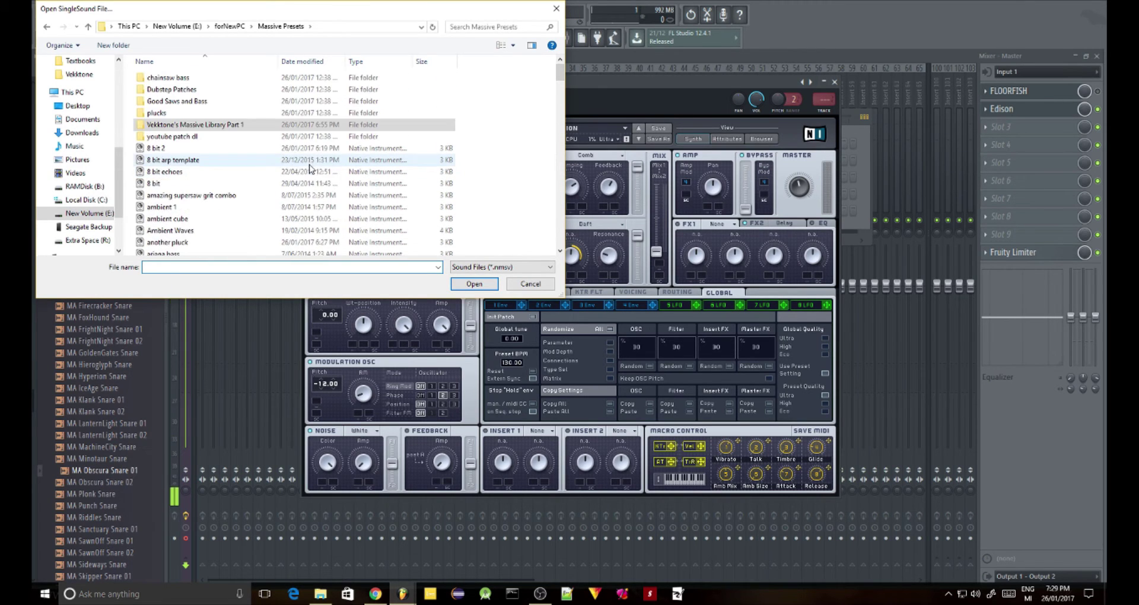
scroll(219, 158, down, 15)
double_click(184, 155)
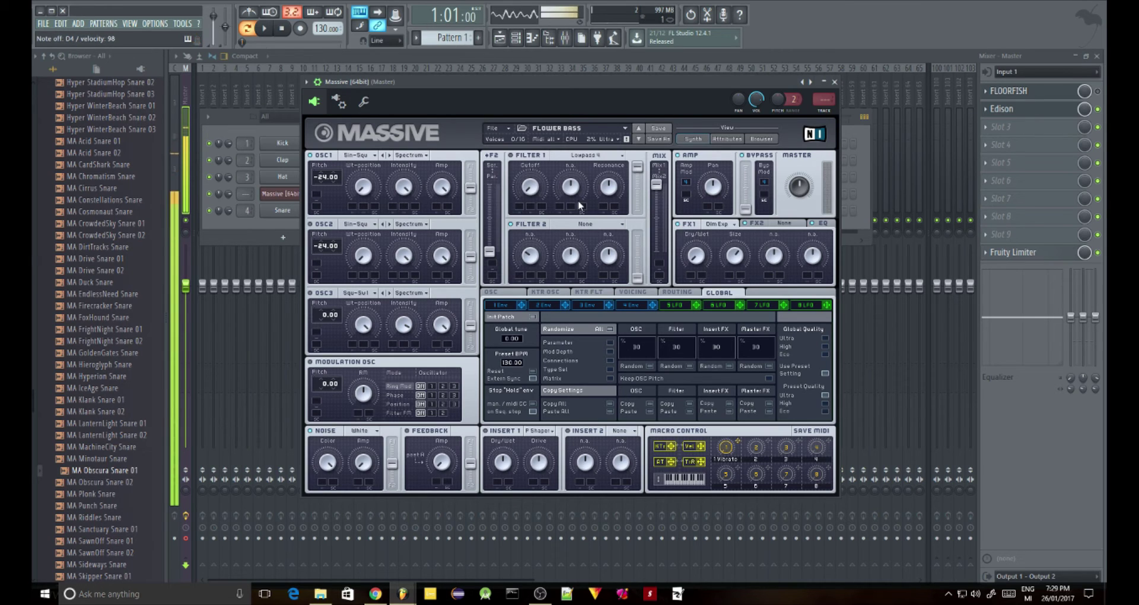
Step: Reset the pitch of both OSC1 and OSC2 to 0.00
double_click(315, 185)
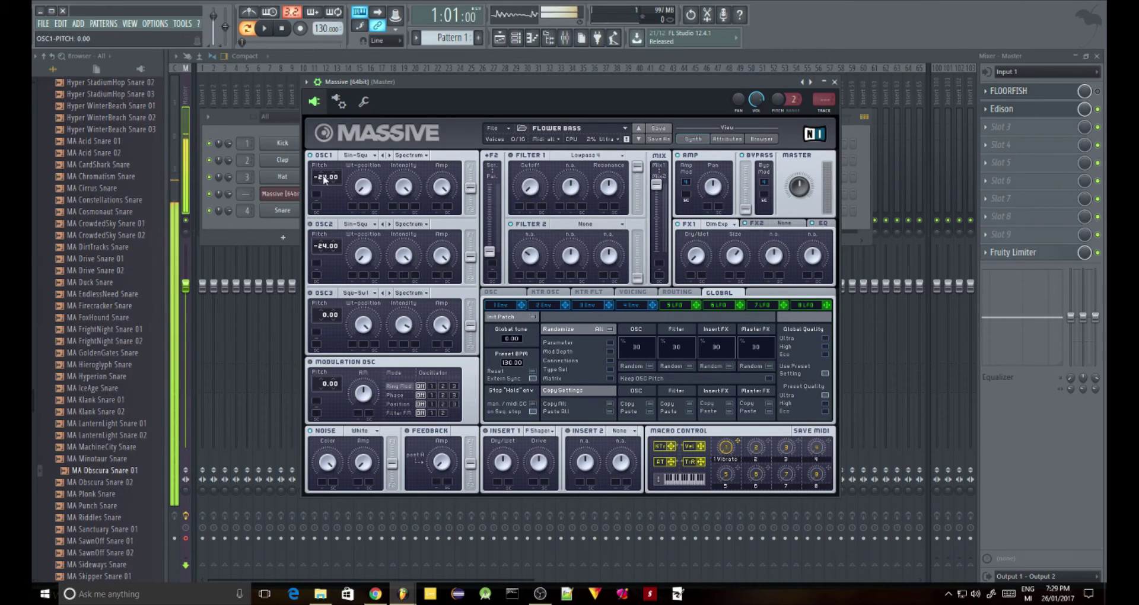
double_click(320, 247)
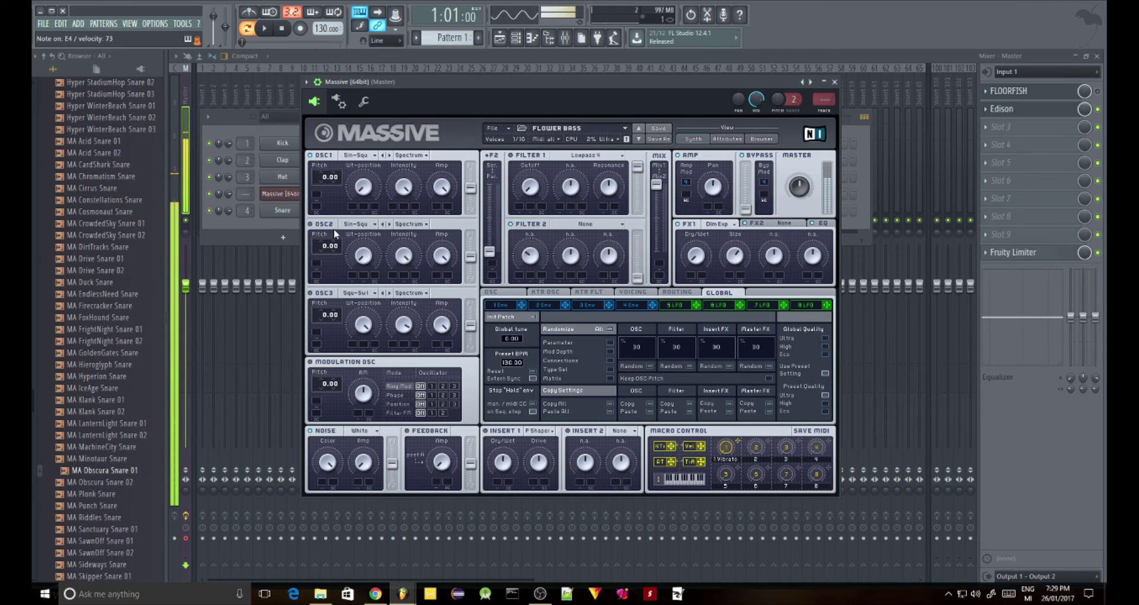
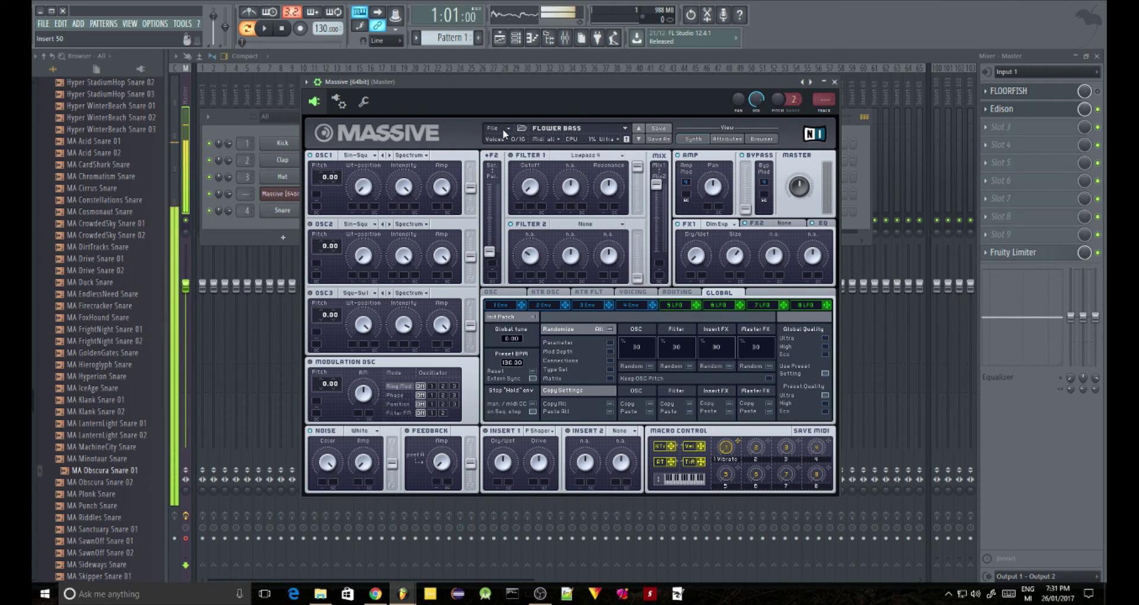
Step: Open the hard wobble 1 sound file from the Dubstep Patches folder inside Massive Presets
click(511, 127)
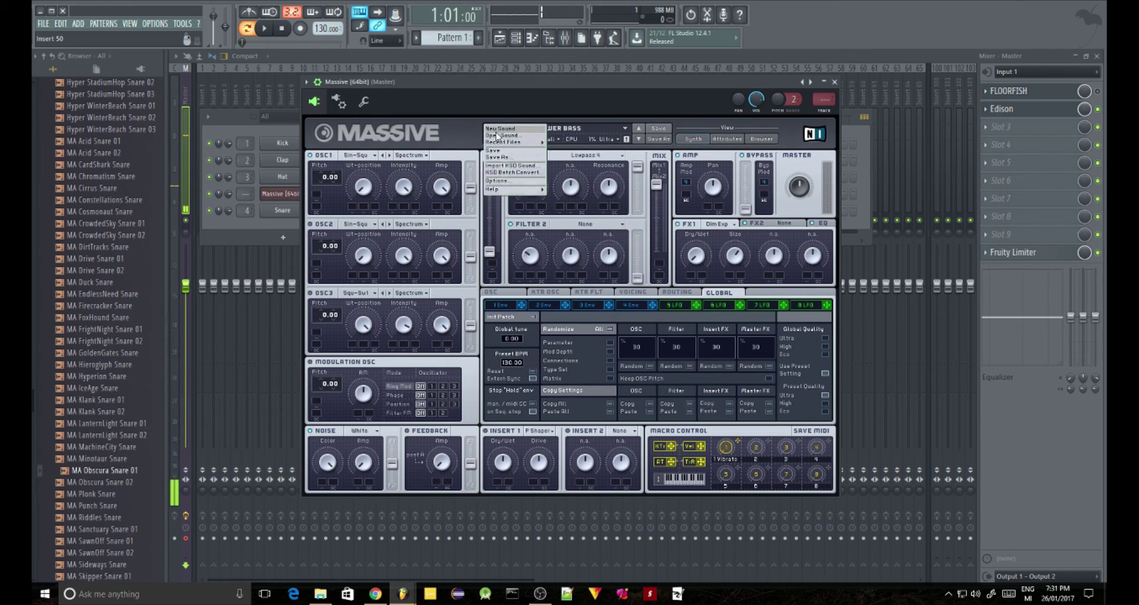
click(497, 138)
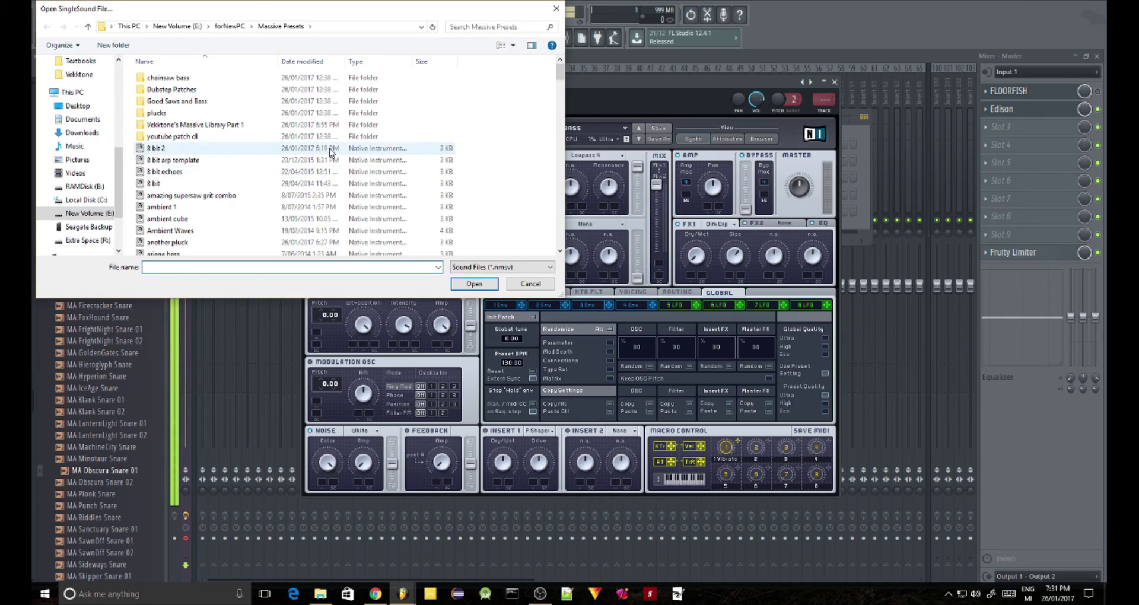
double_click(171, 89)
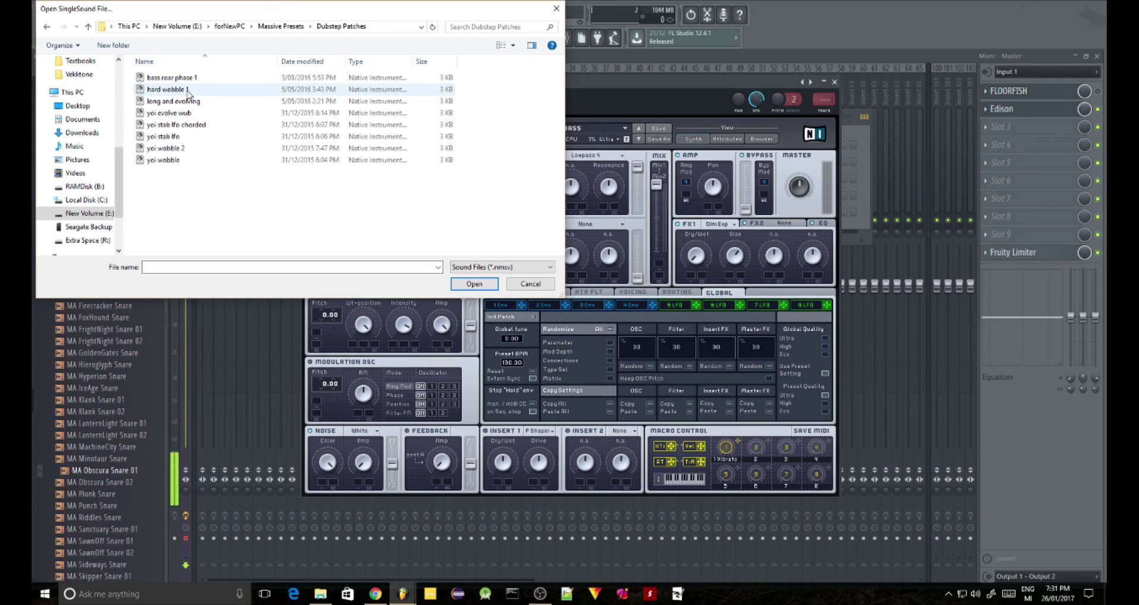
click(188, 93)
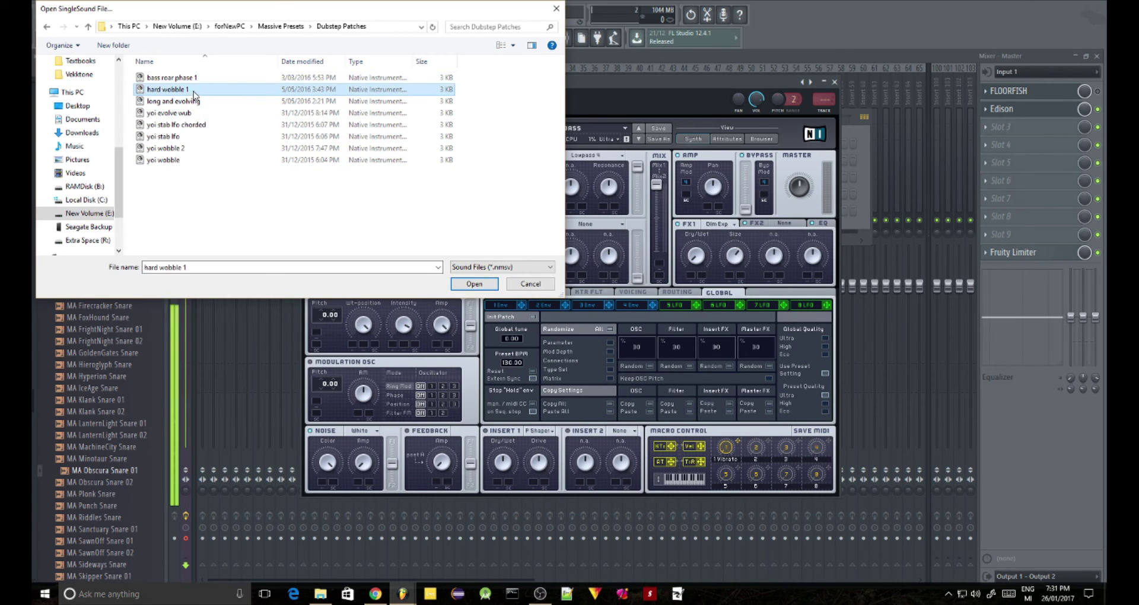
double_click(193, 89)
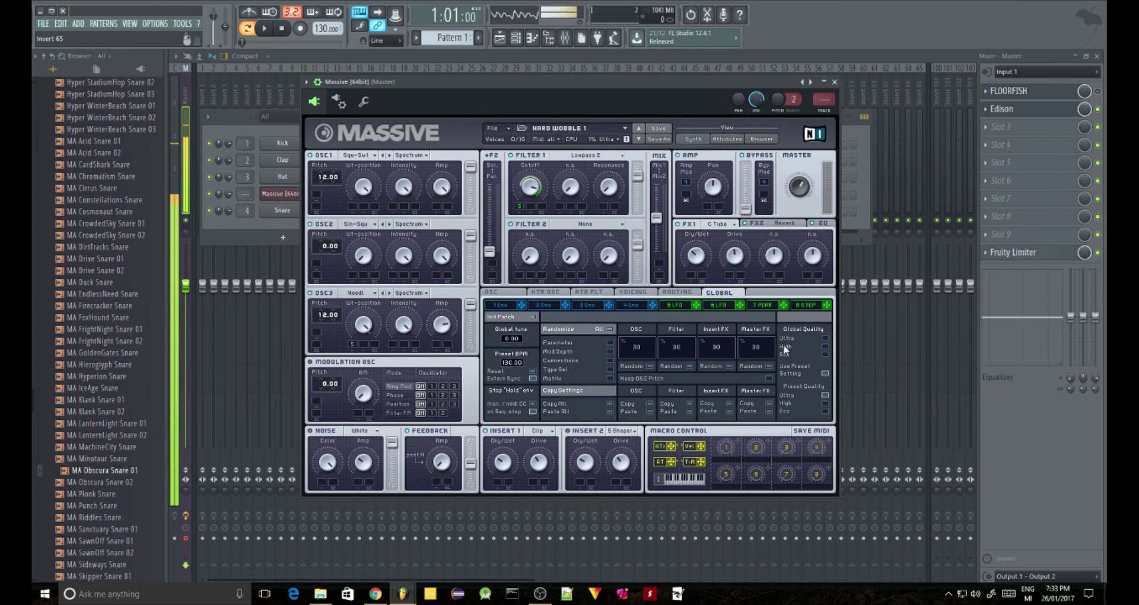
Step: Look through the patch's Voicing, KTR OSC and Routing pages, ending on the Global page
click(633, 293)
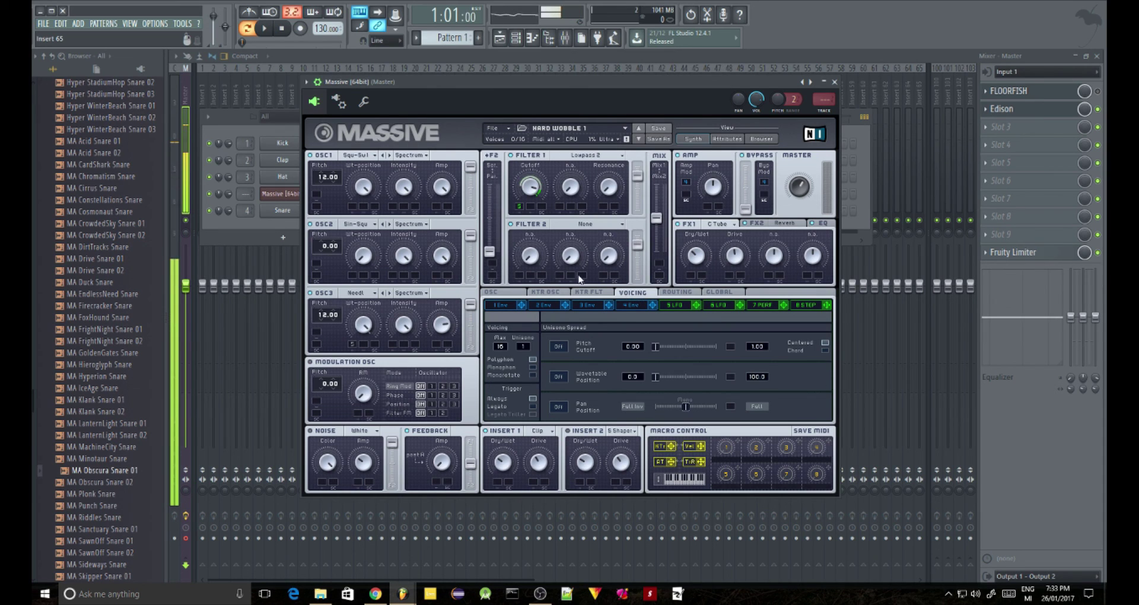
click(528, 302)
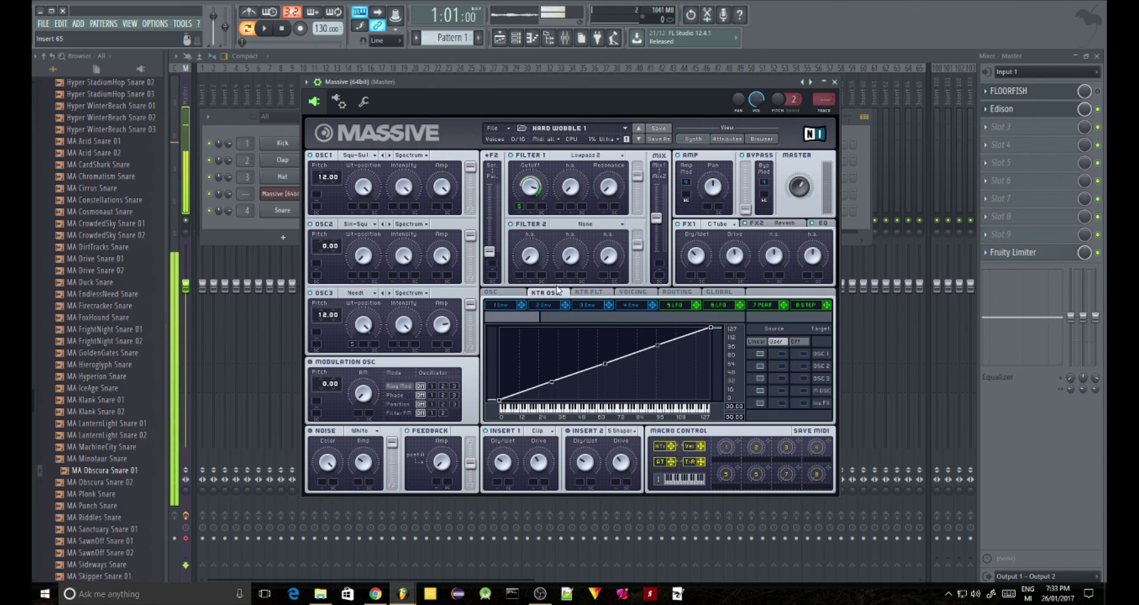
click(541, 293)
click(630, 293)
click(675, 293)
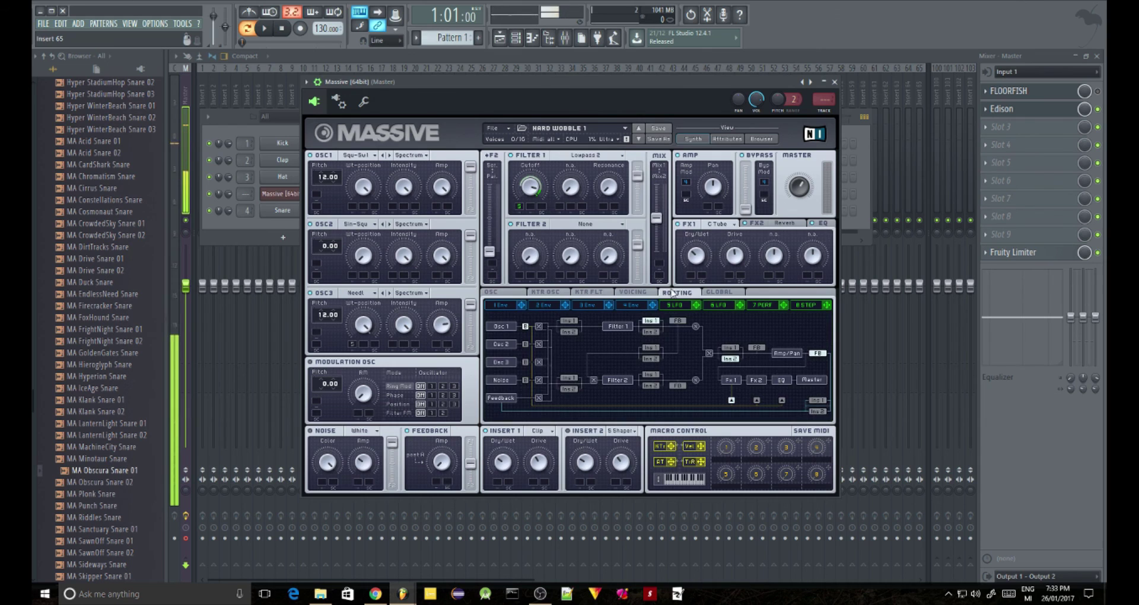
click(724, 293)
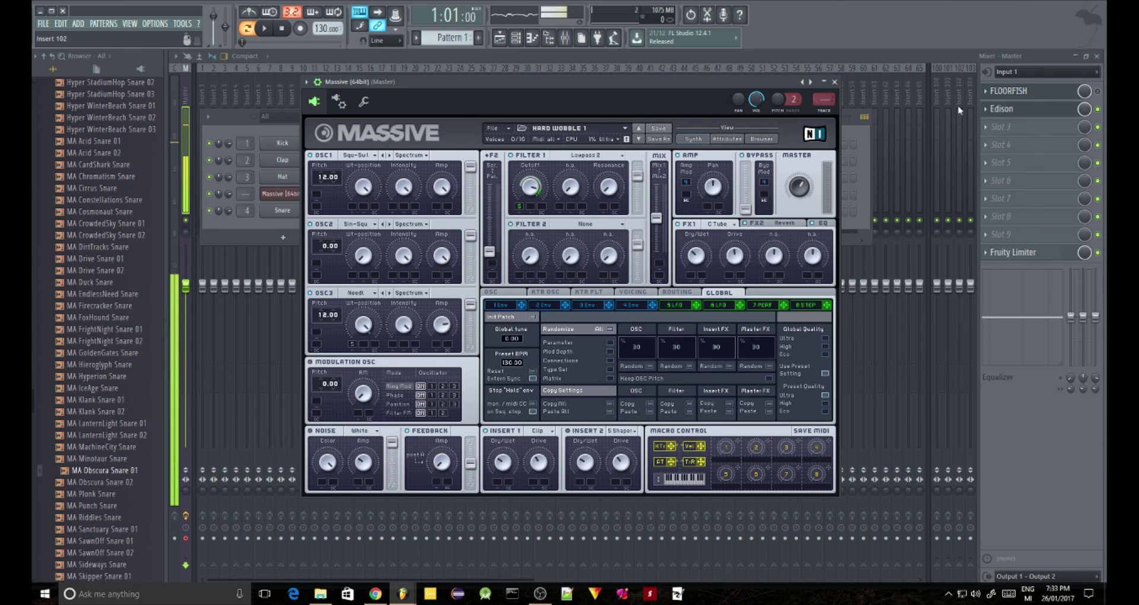
Step: Stop the Edison recording on the master mixer track and switch to OBS
click(1003, 109)
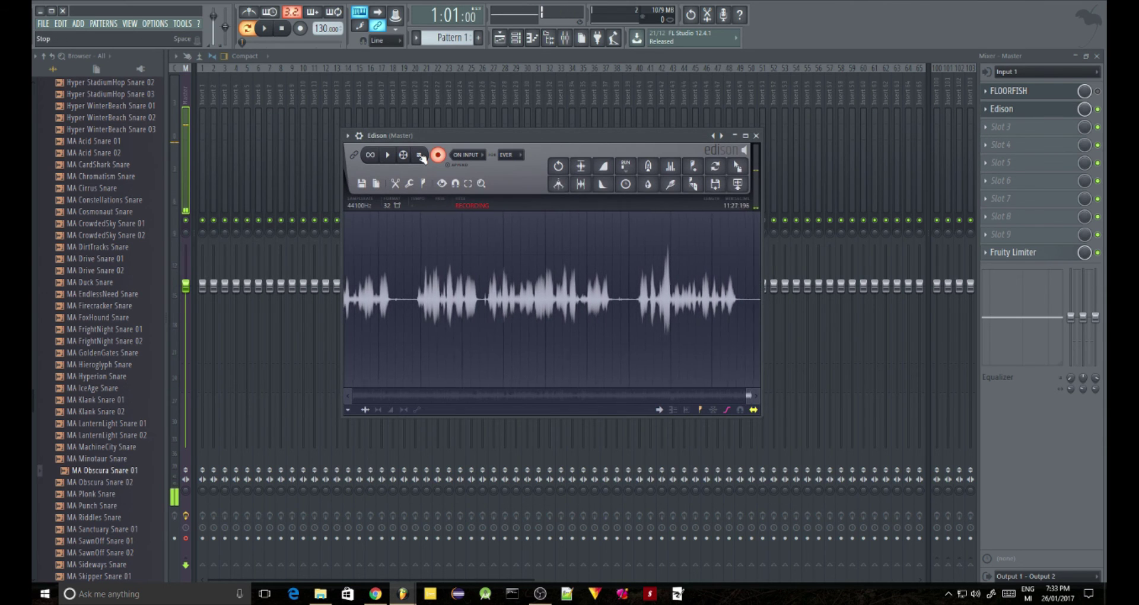
click(417, 156)
click(541, 596)
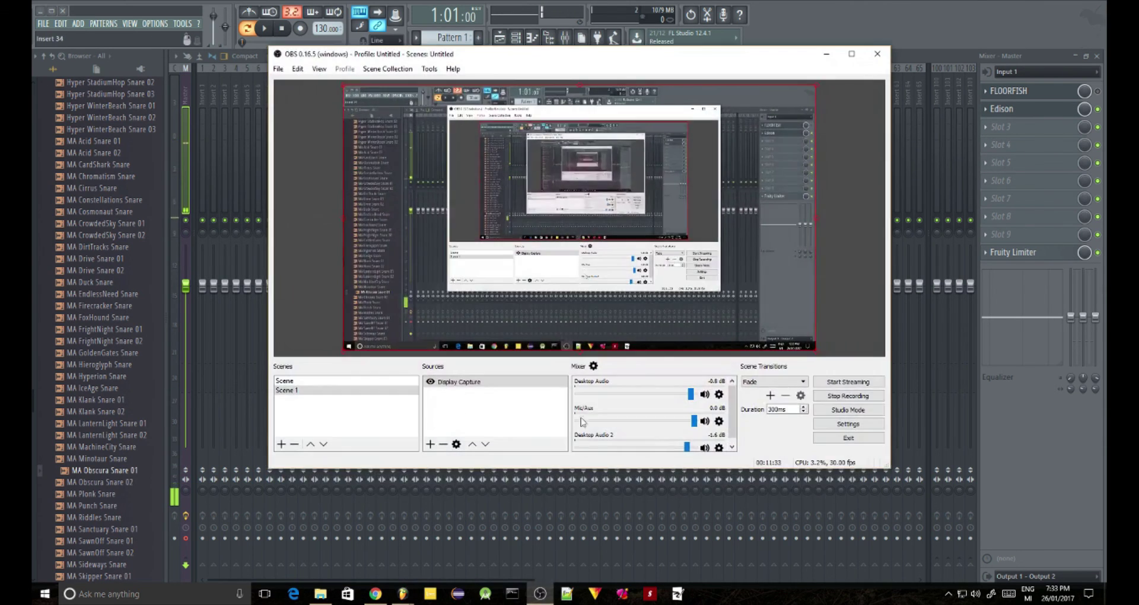